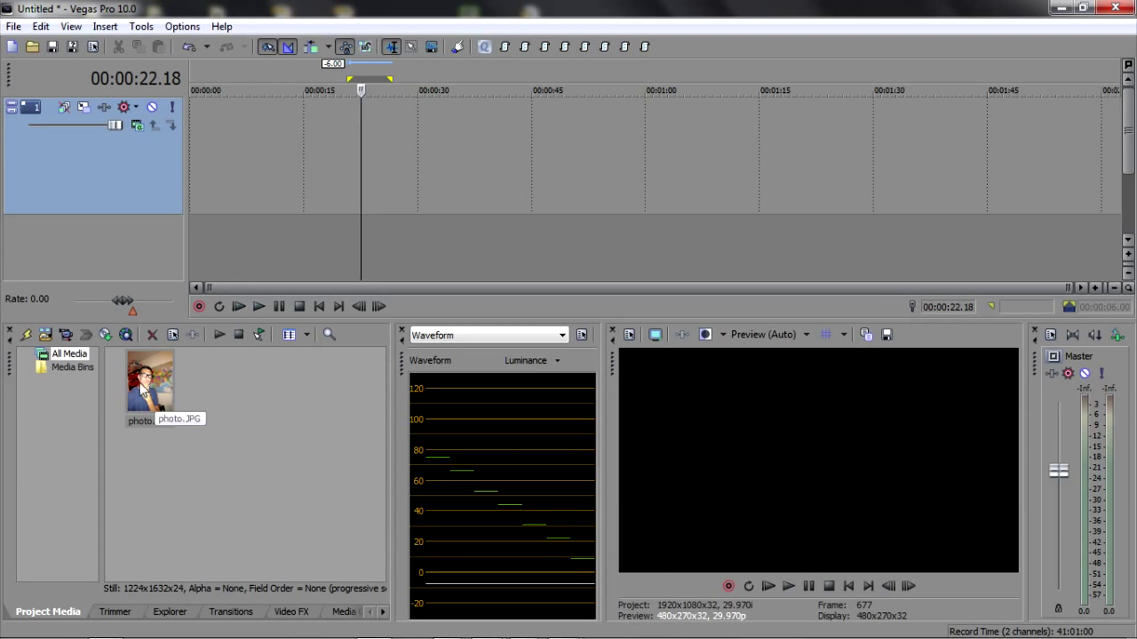
Step: Drop photo.JPG onto the timeline as a 6-second event and loop its length
drag(145, 391, 422, 131)
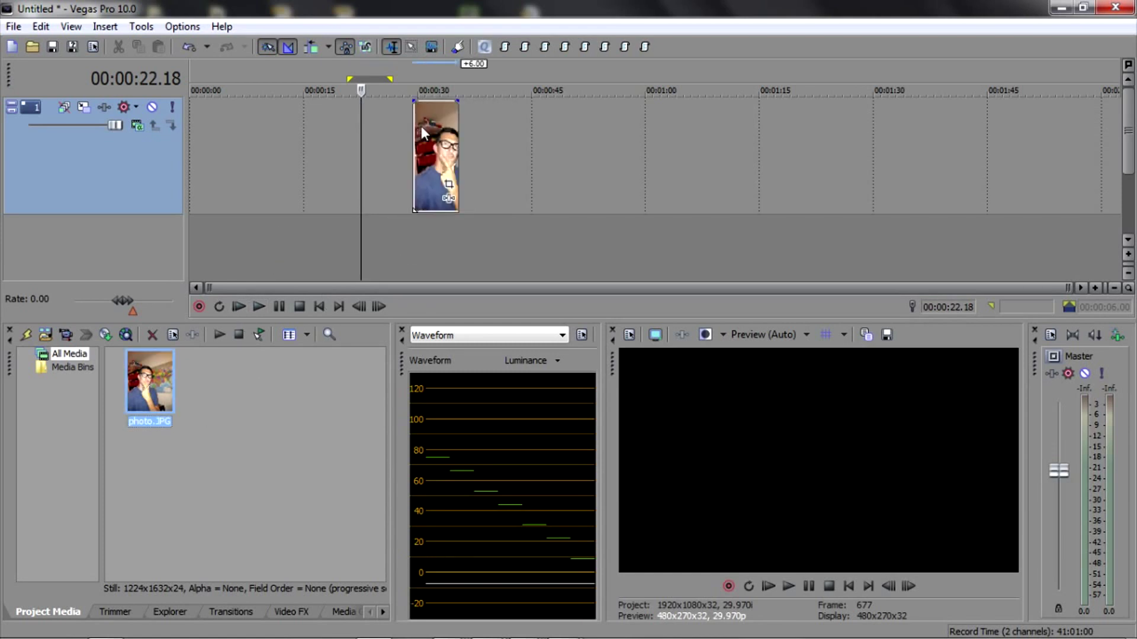
double_click(432, 133)
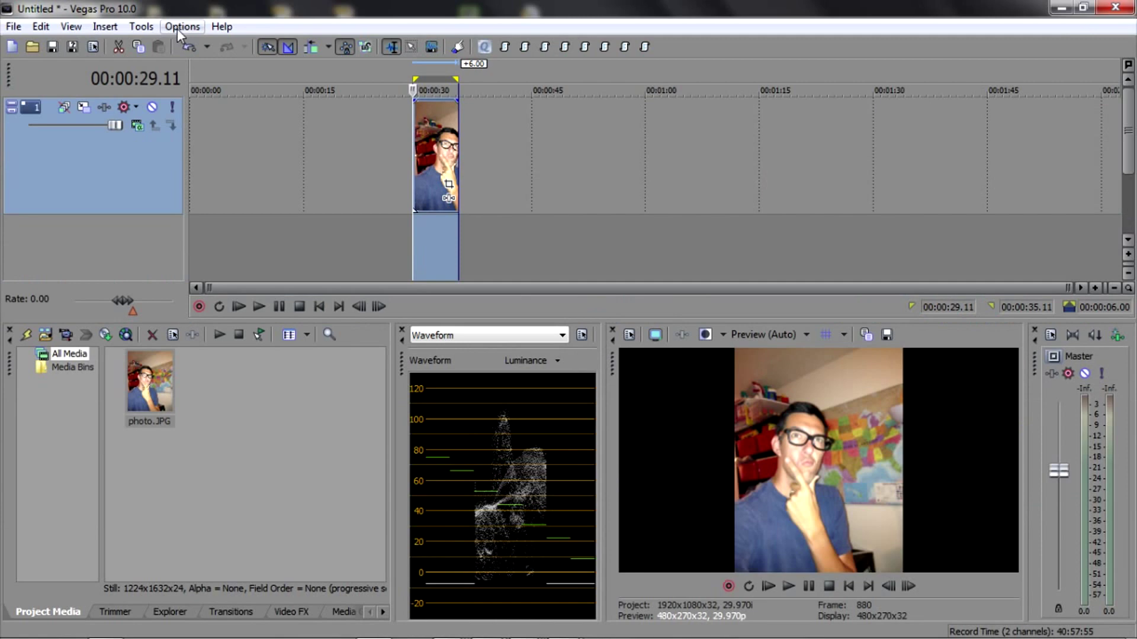
click(178, 27)
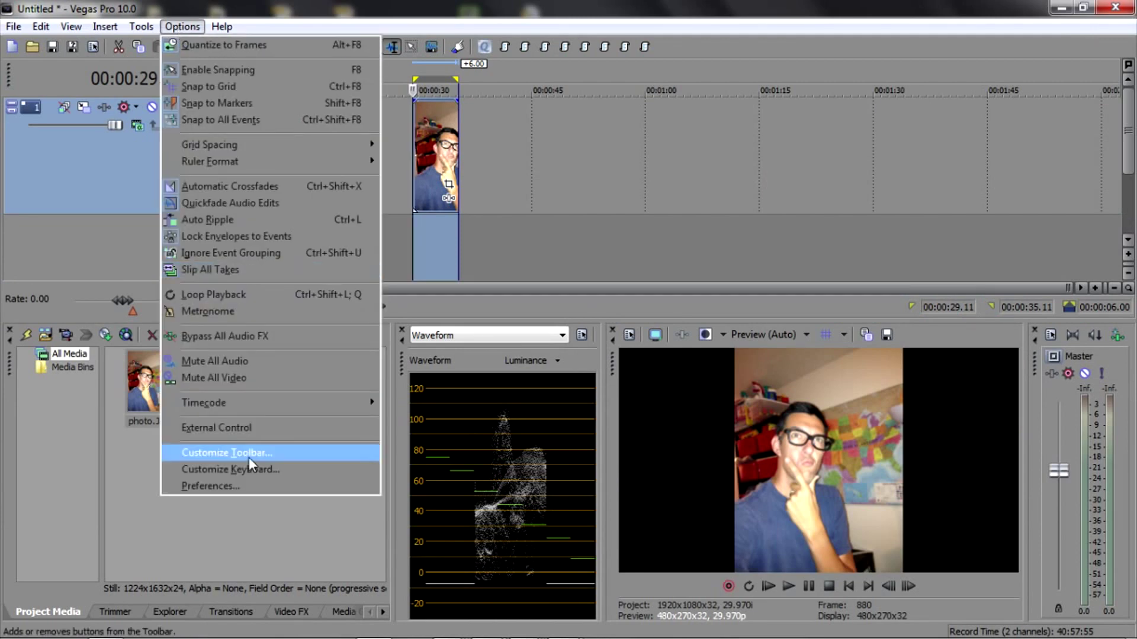
click(244, 488)
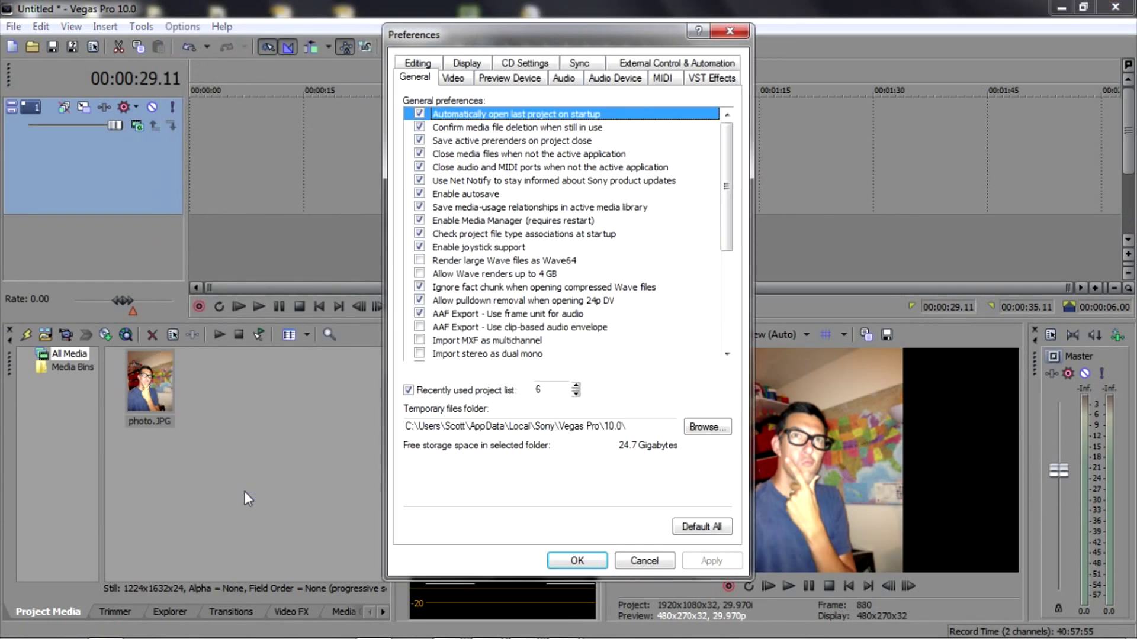
click(432, 63)
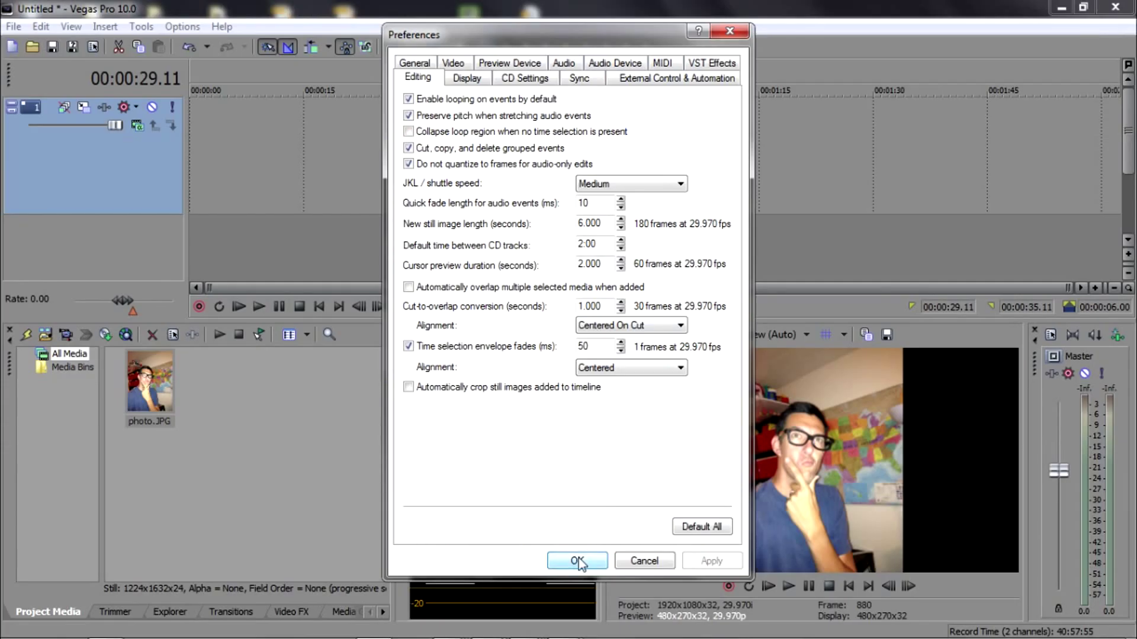
click(576, 561)
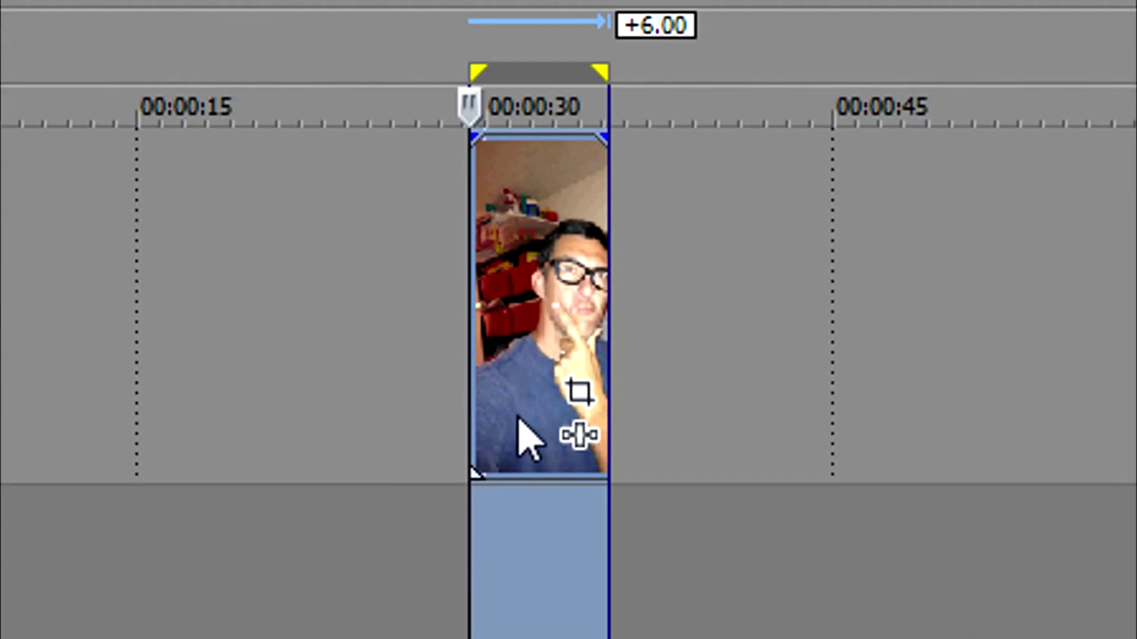
Step: Open the Event Pan/Crop window for the photo event
click(577, 395)
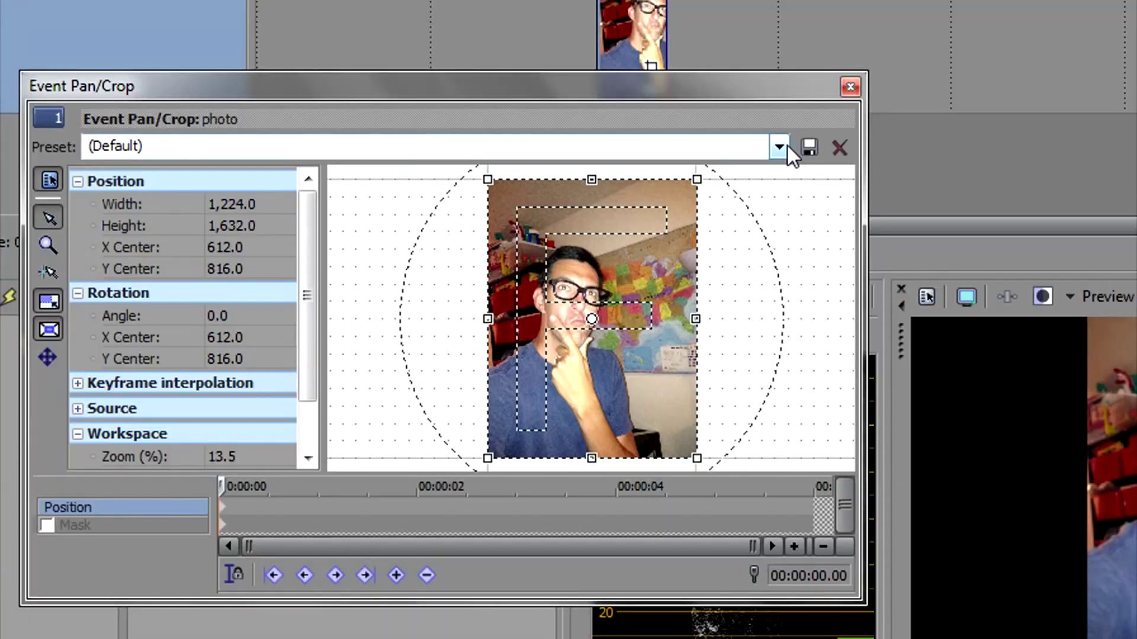
Step: Apply the 16:9 Widescreen TV preset and shift the crop frame upward onto the face
click(778, 146)
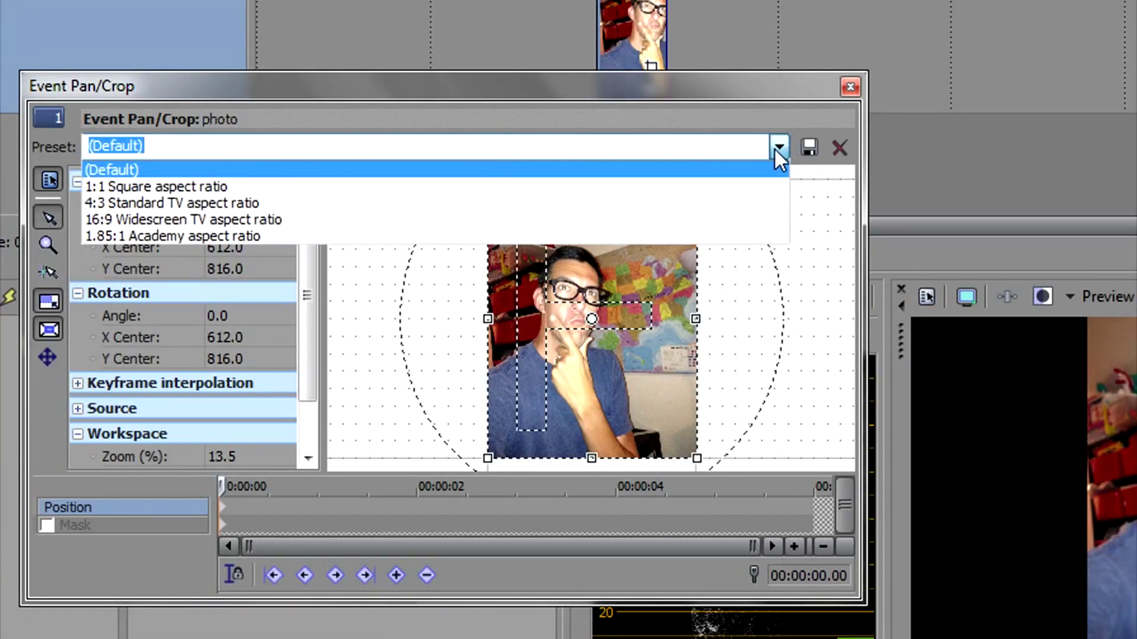
click(757, 219)
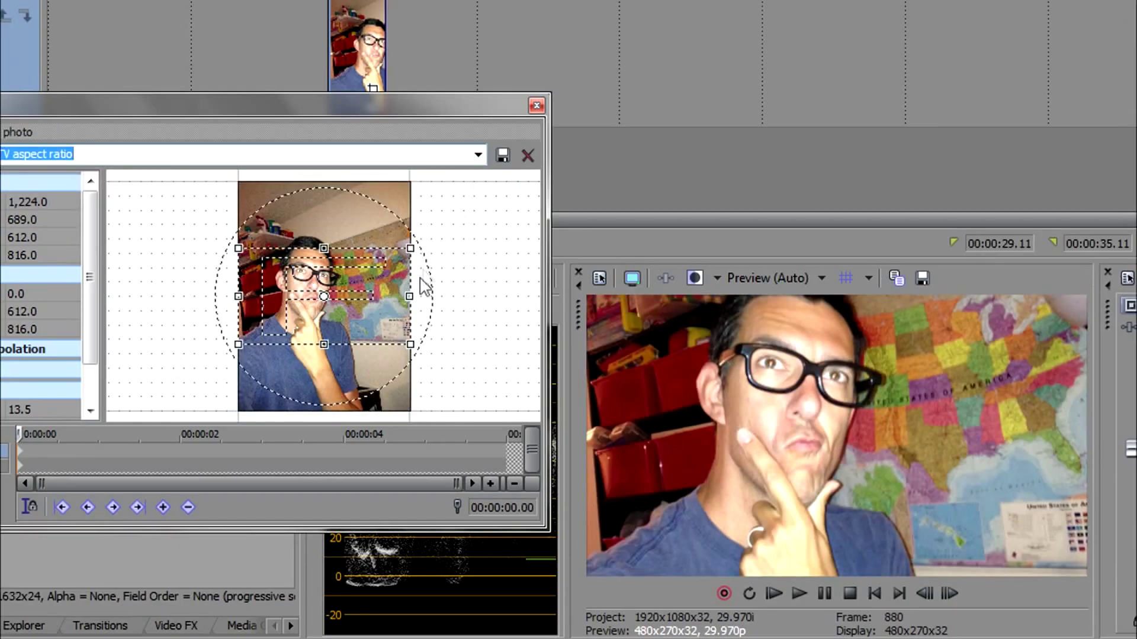
drag(378, 296, 384, 293)
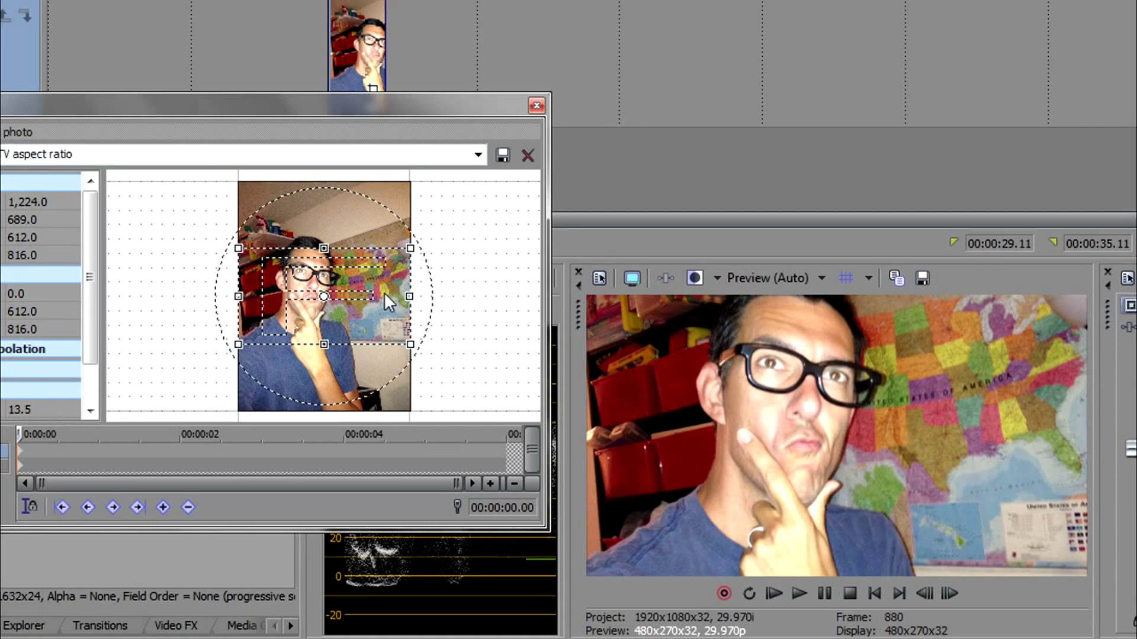
key(Up)
key(Up)
key(Up)
key(Up)
key(Up)
key(Up)
key(Up)
key(Up)
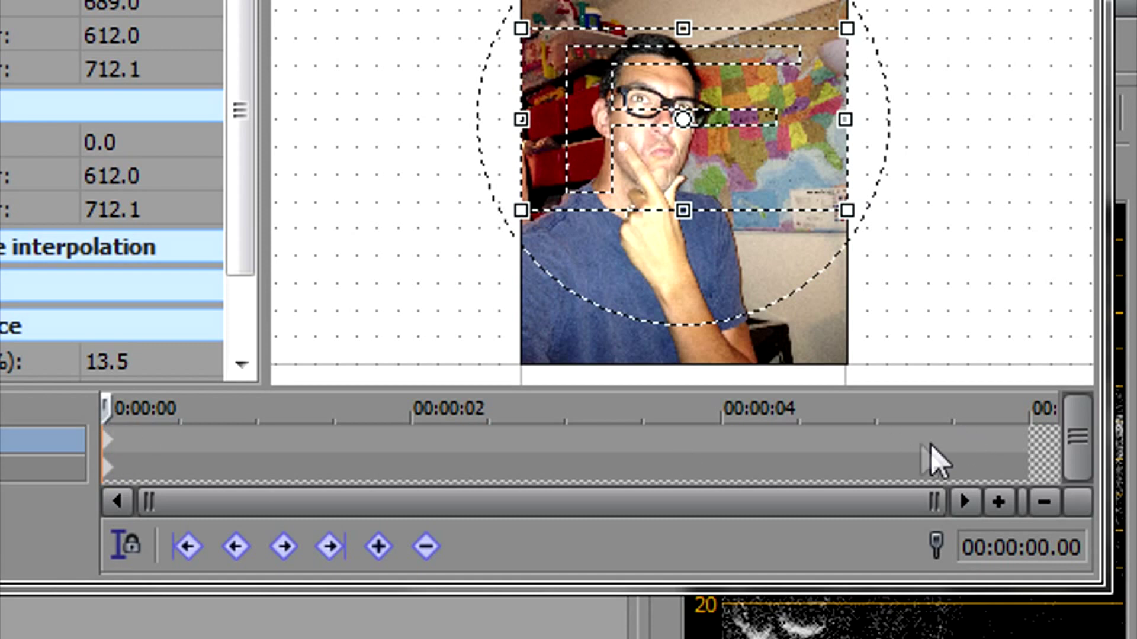
Step: Add a keyframe at 00:00:05.03 with a tighter 956.9 × 538.7 crop zoomed on the face
click(920, 454)
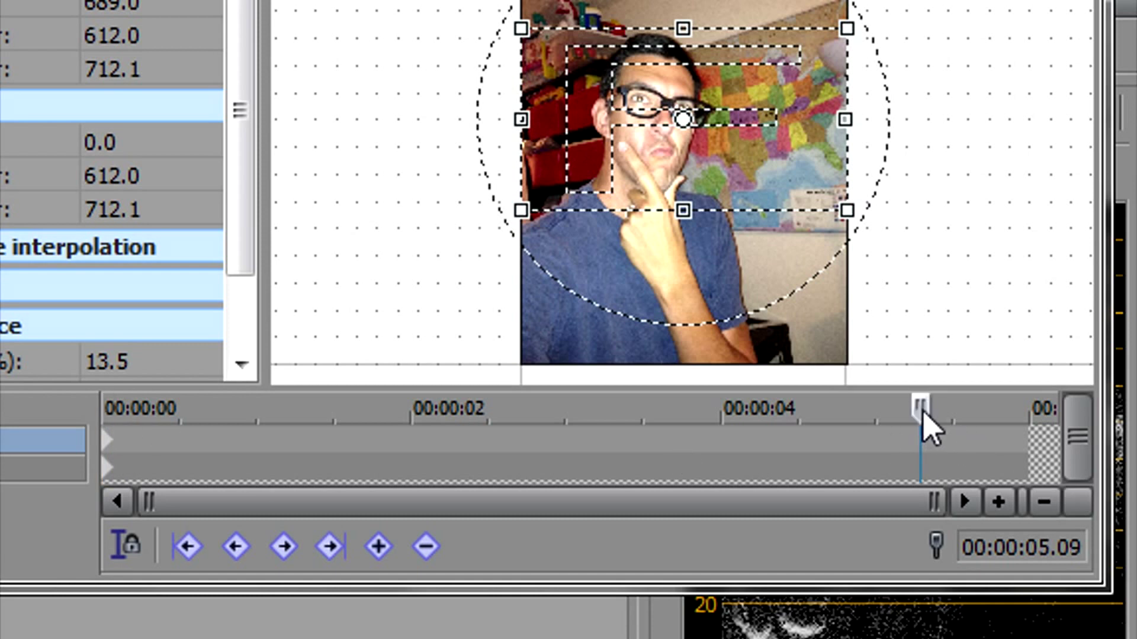
drag(921, 415, 889, 414)
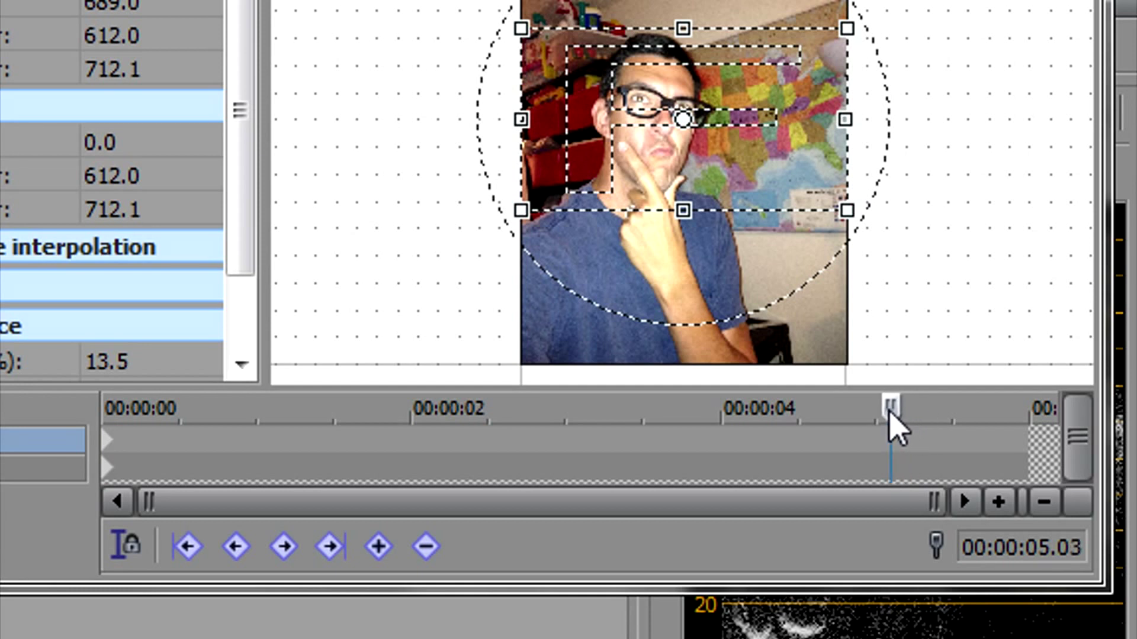
click(848, 212)
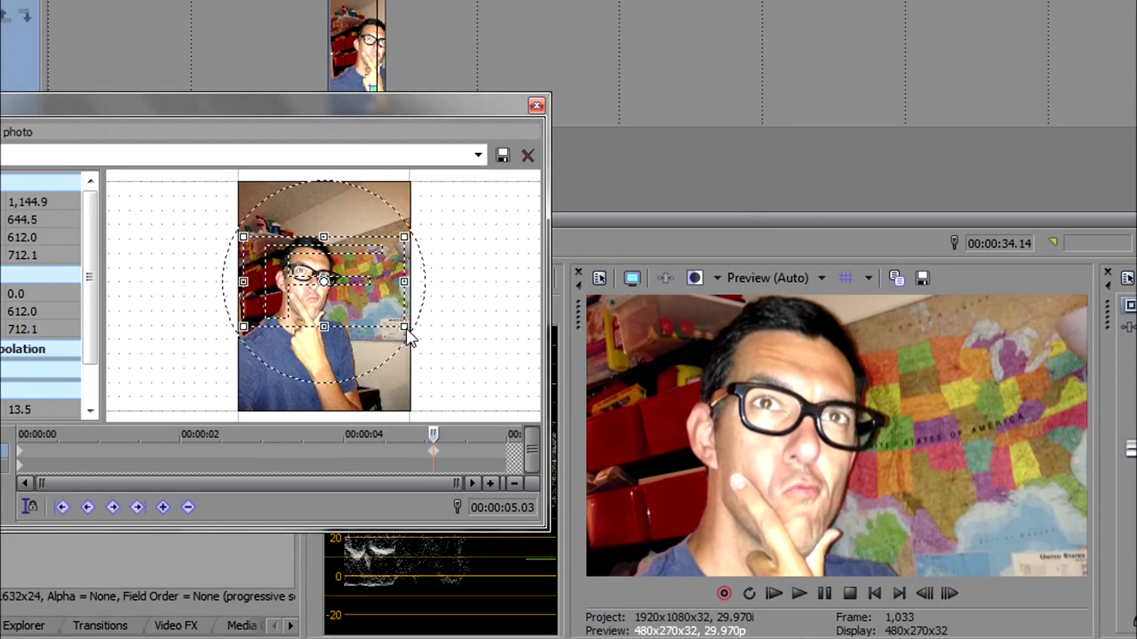
drag(406, 330, 374, 311)
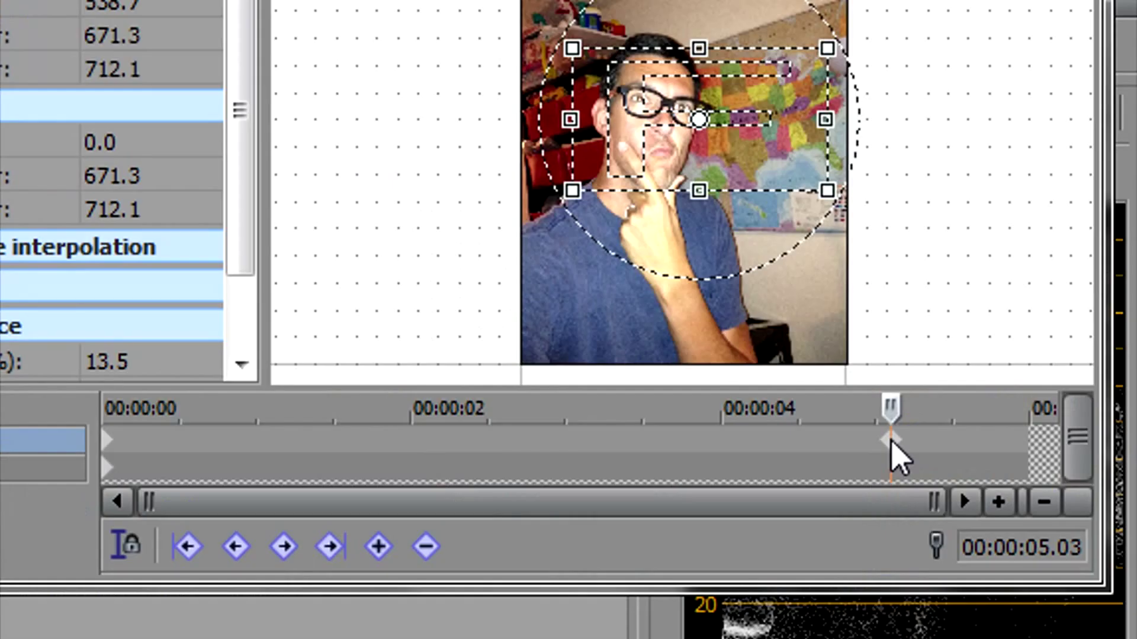
Step: Set both pan/crop keyframes to Smooth, close the window, and return to the clip start
right_click(433, 451)
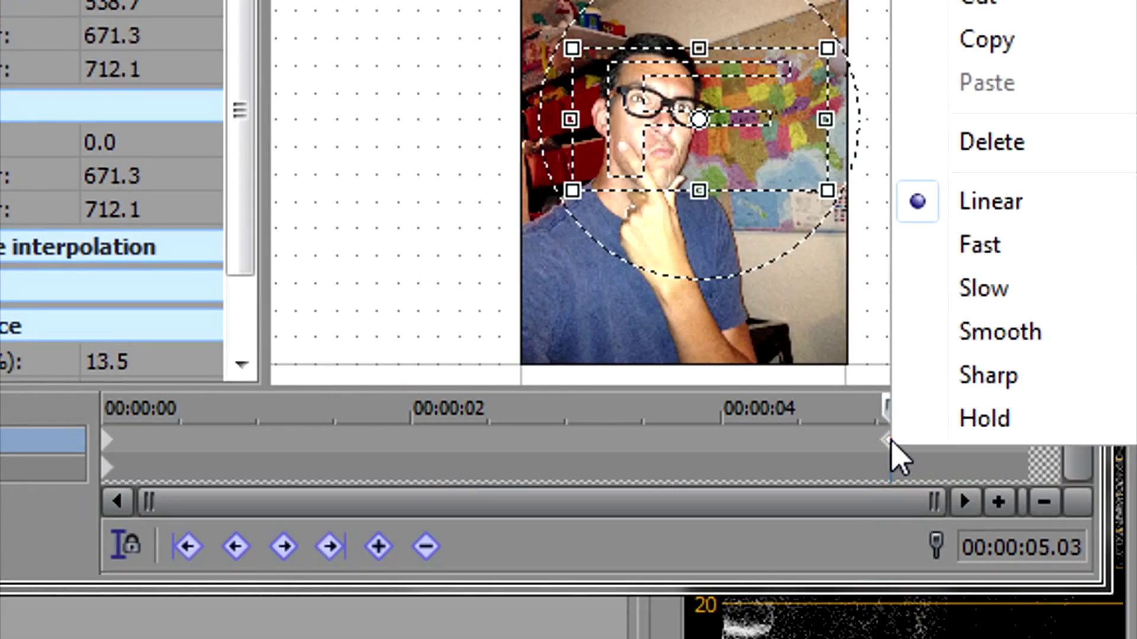
click(939, 340)
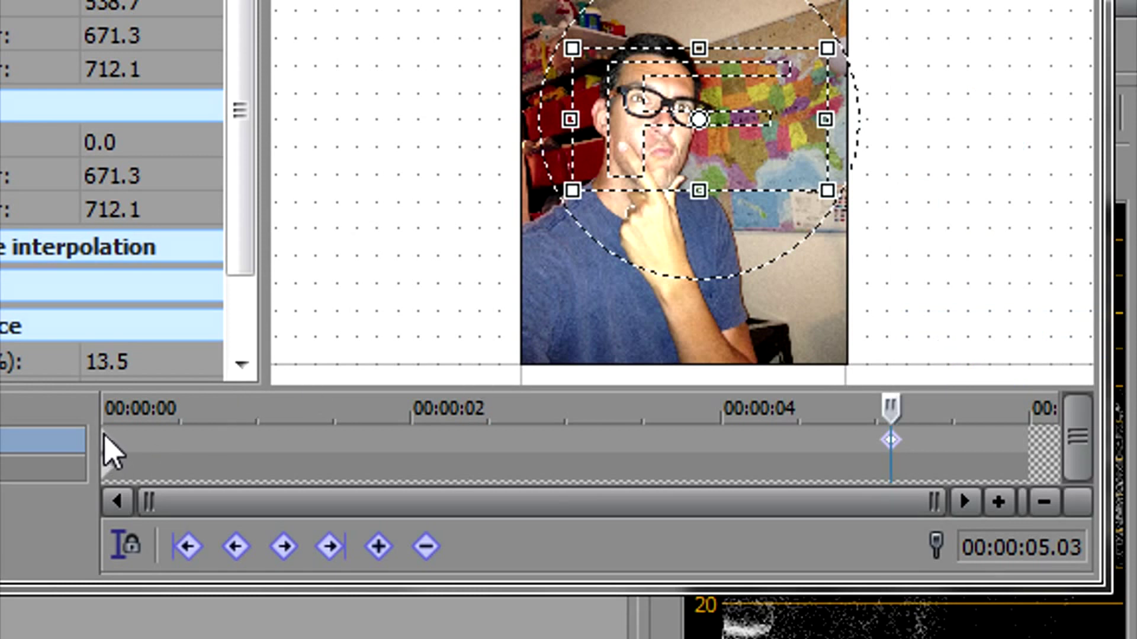
right_click(110, 453)
click(232, 335)
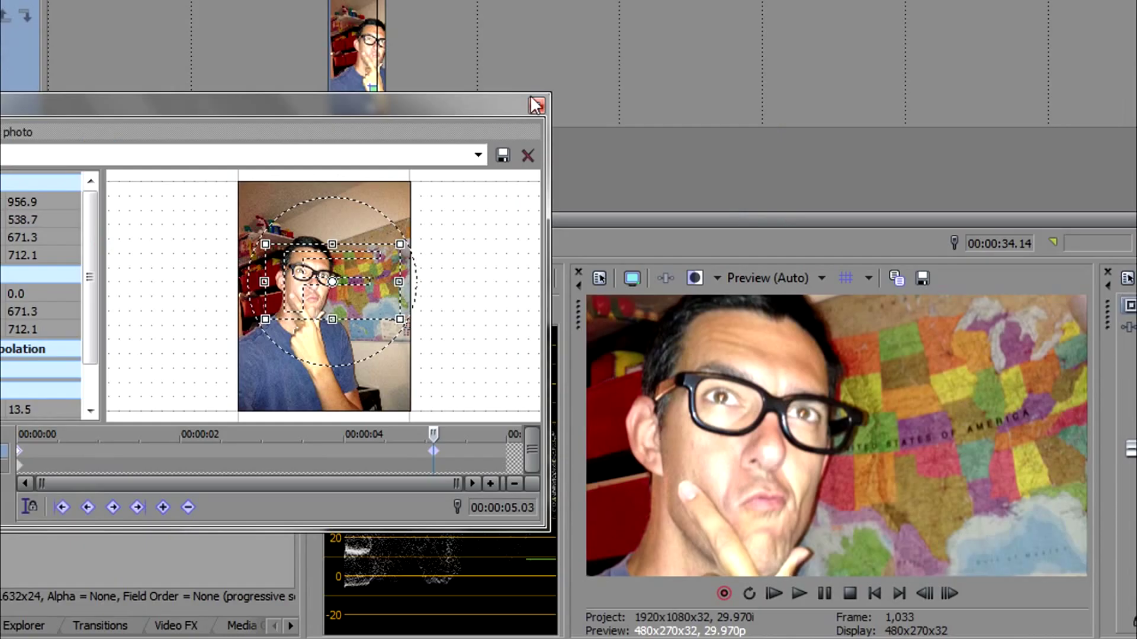
click(536, 105)
click(328, 70)
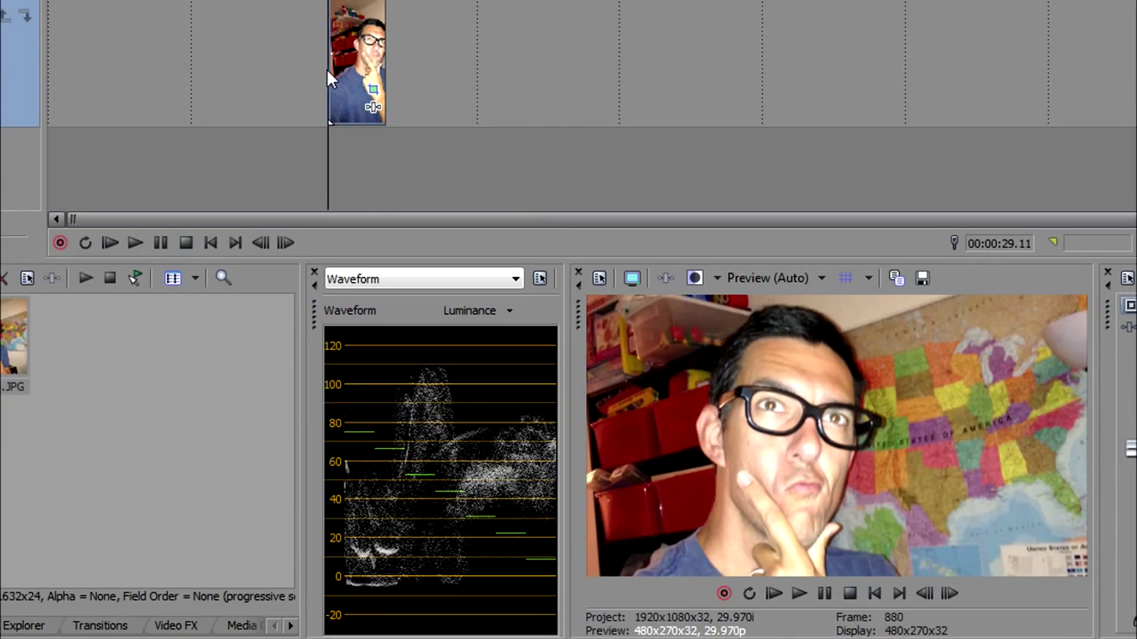
Step: Play back the zoom animation, then reopen the Event Pan/Crop window
key(space)
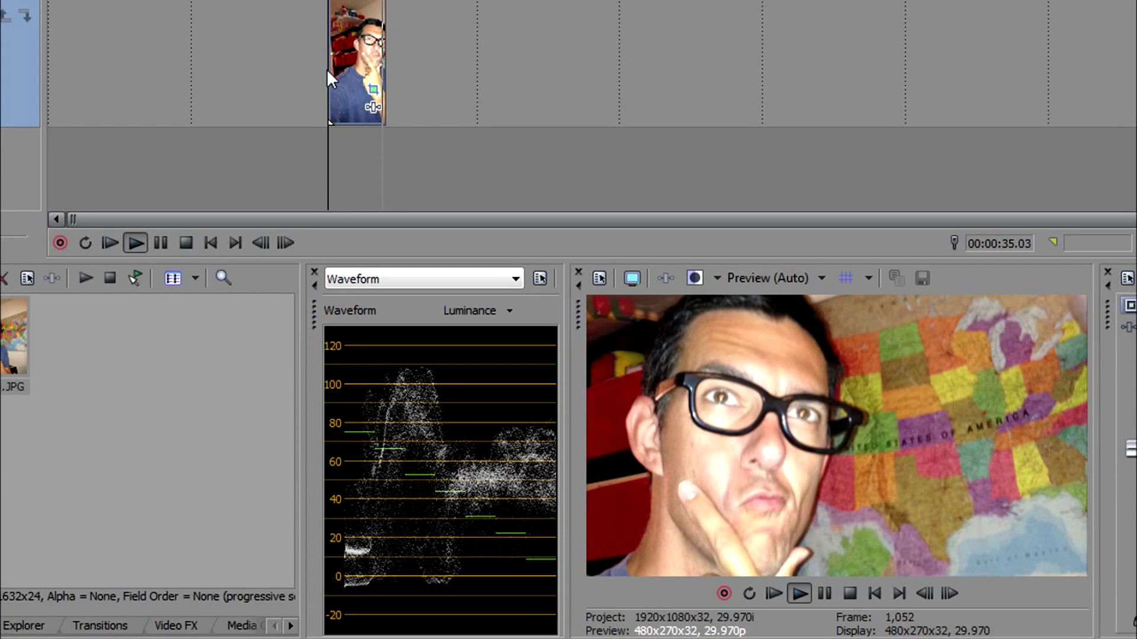
click(373, 89)
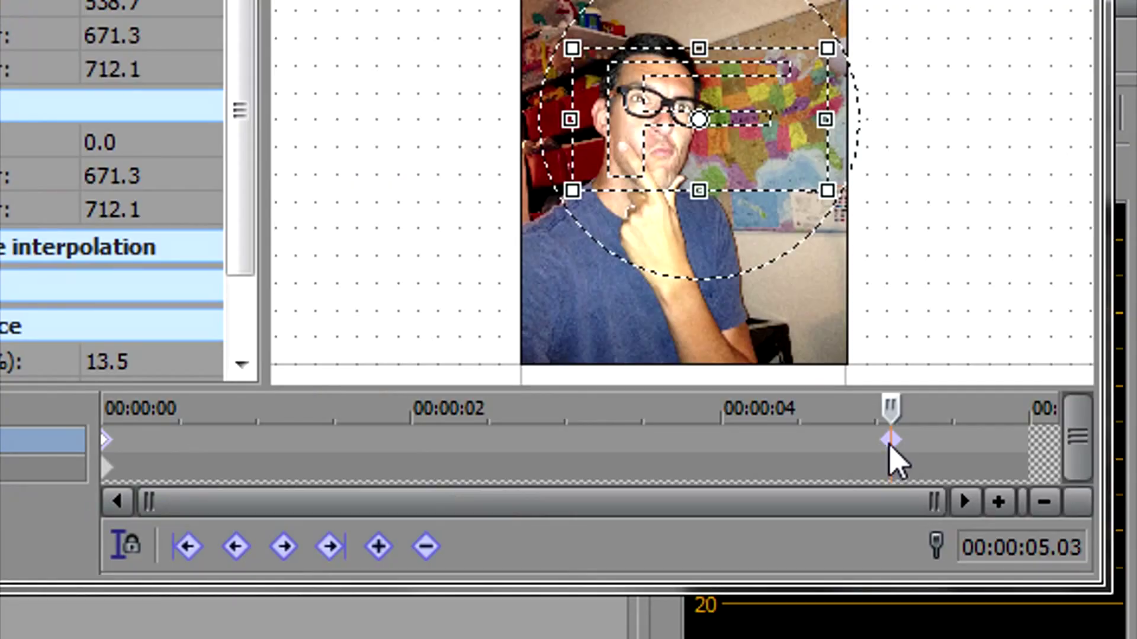
Step: Rotate the 00:00:05.03 keyframe's framing to -15.4° and close the Pan/Crop window
click(889, 442)
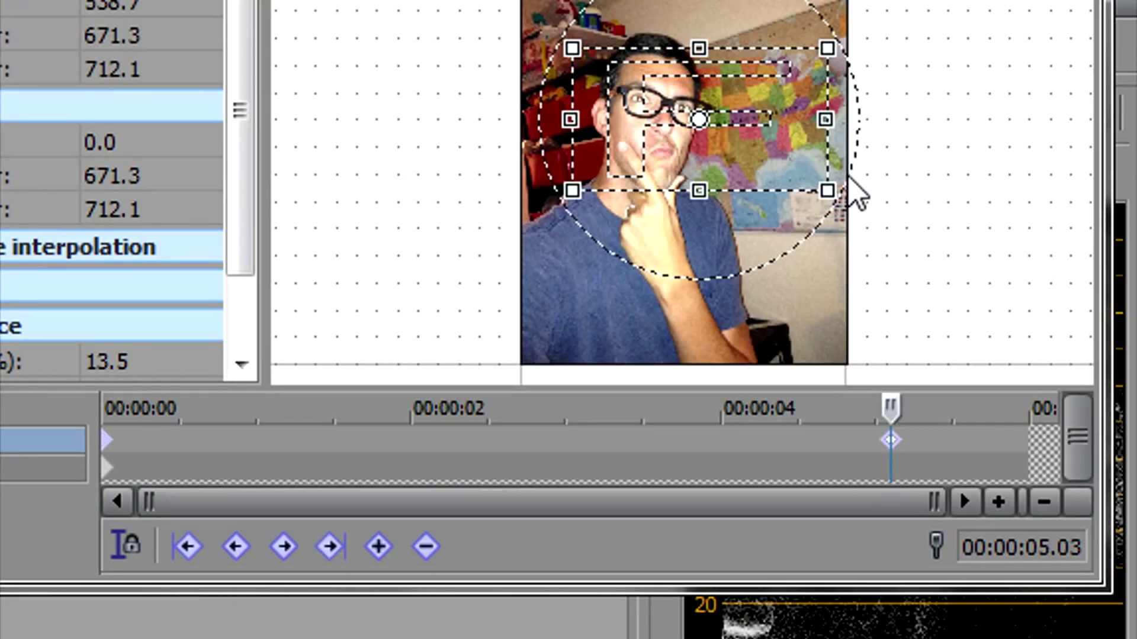
drag(847, 172, 854, 139)
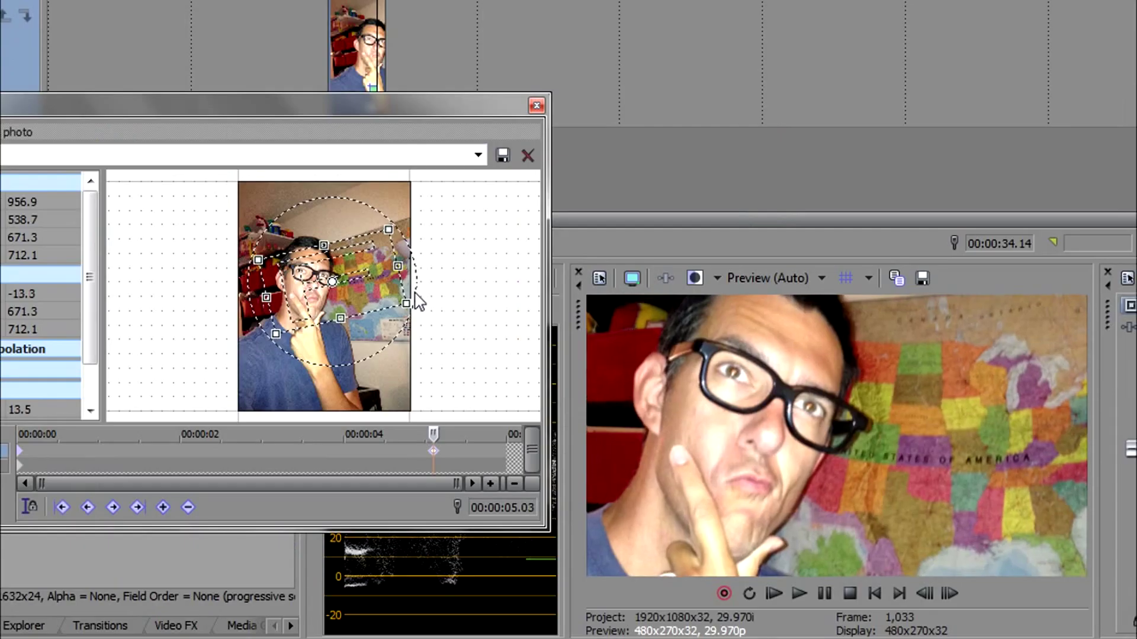
drag(418, 302, 417, 300)
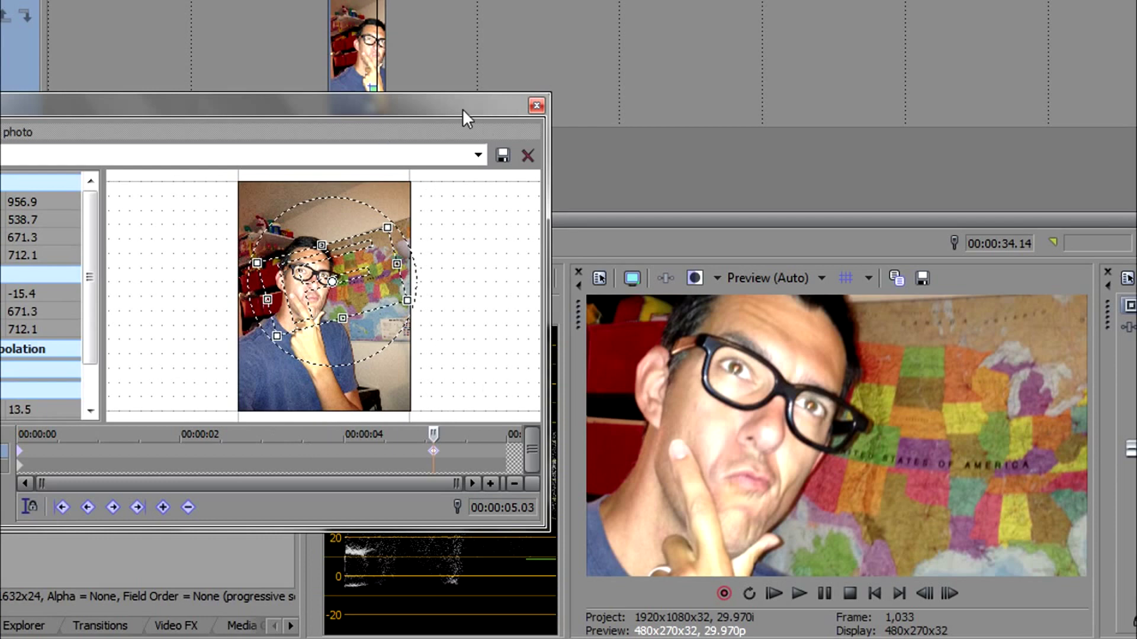
click(537, 106)
Step: Play the photo event from its start to watch the zoom, pan and tilt
click(326, 63)
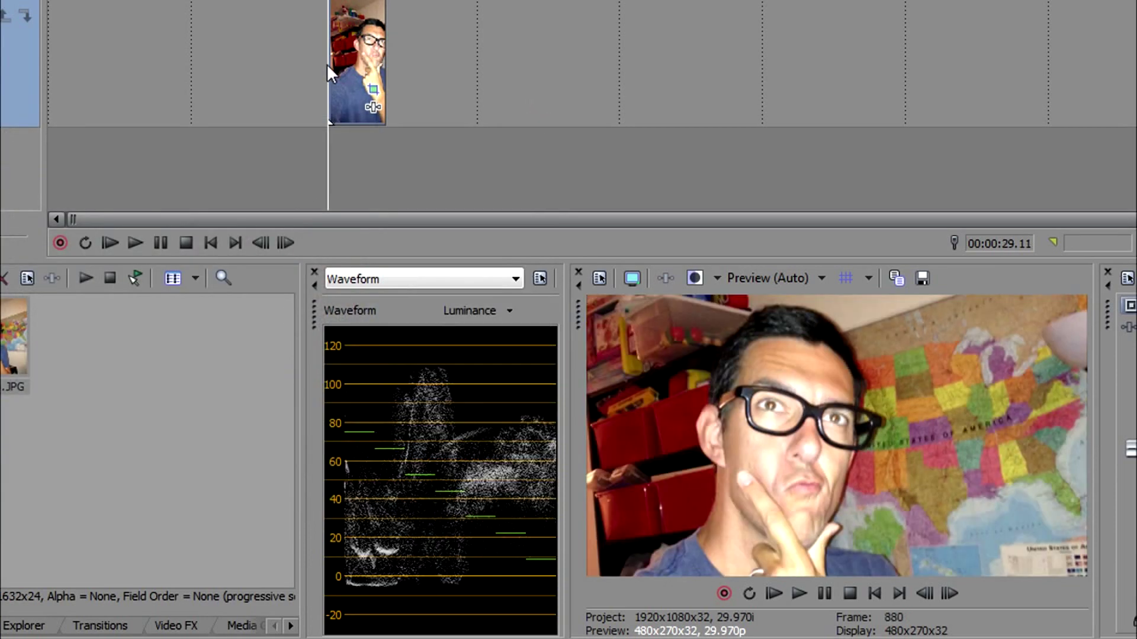
key(space)
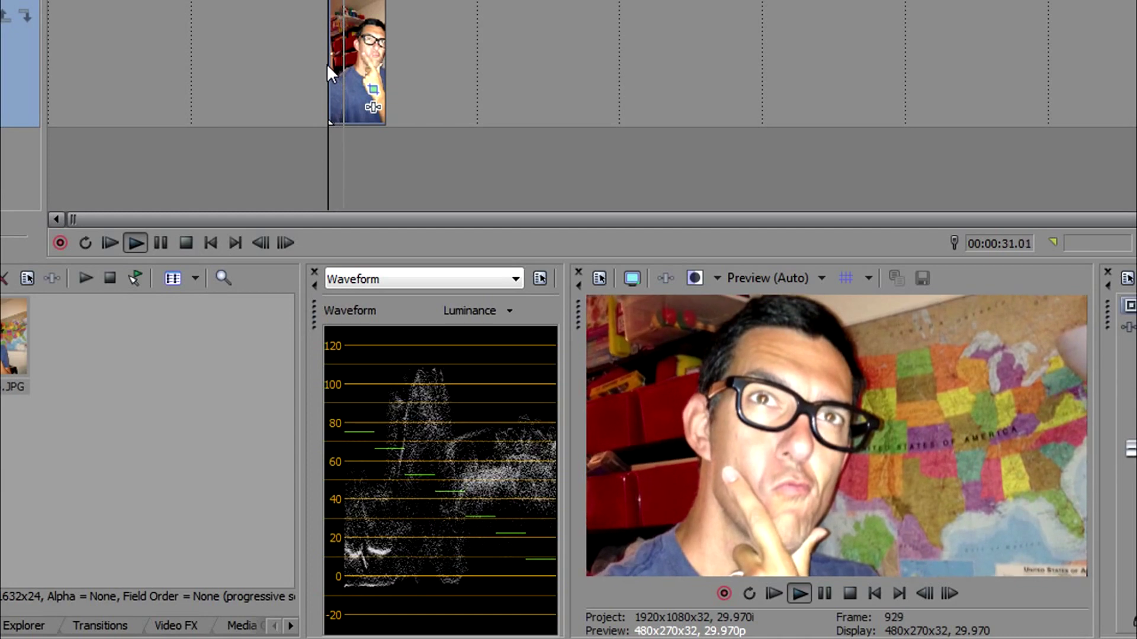